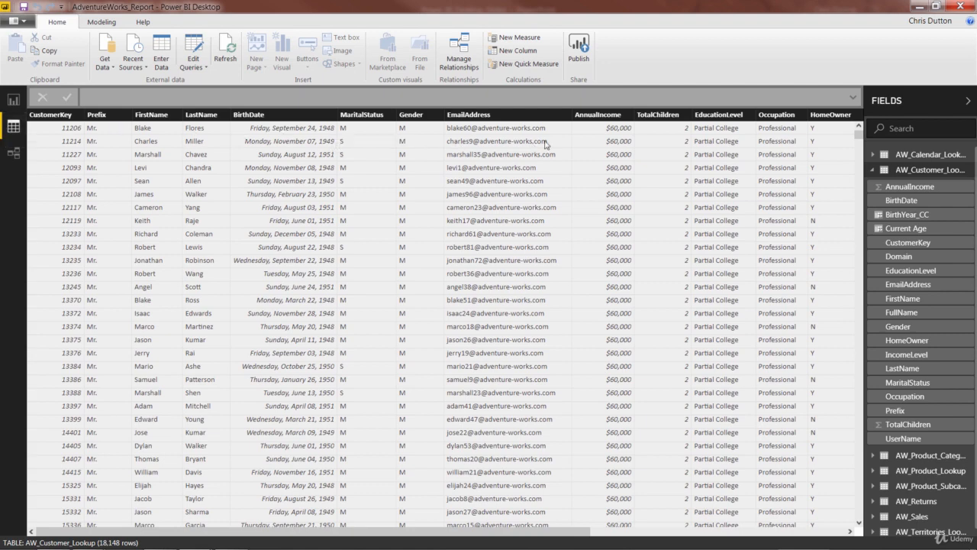
Start a new calculated column named Parent in the AW_Customer_Lookup table, beginning its formula with the IF function
{"action": "left_click", "coordinate": [914, 175]}
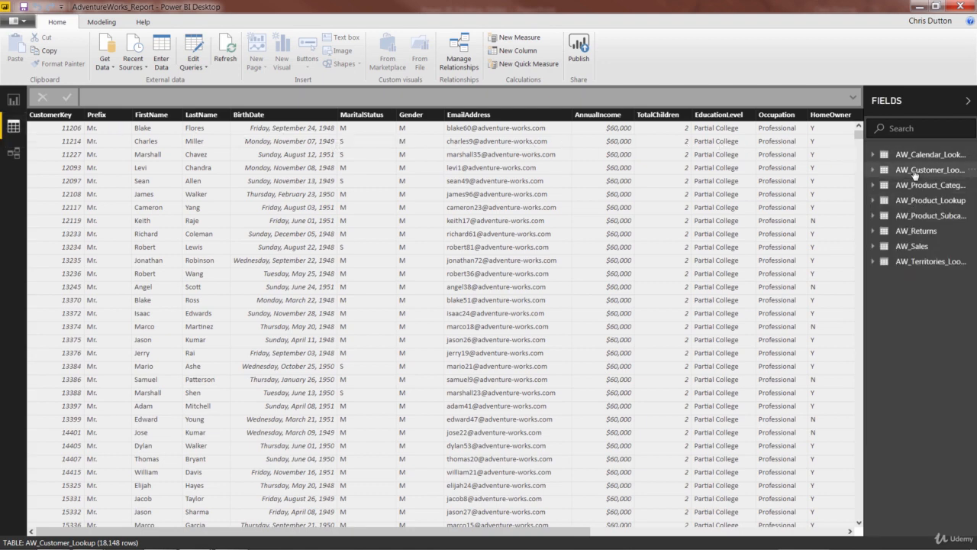
{"action": "left_click", "coordinate": [915, 173]}
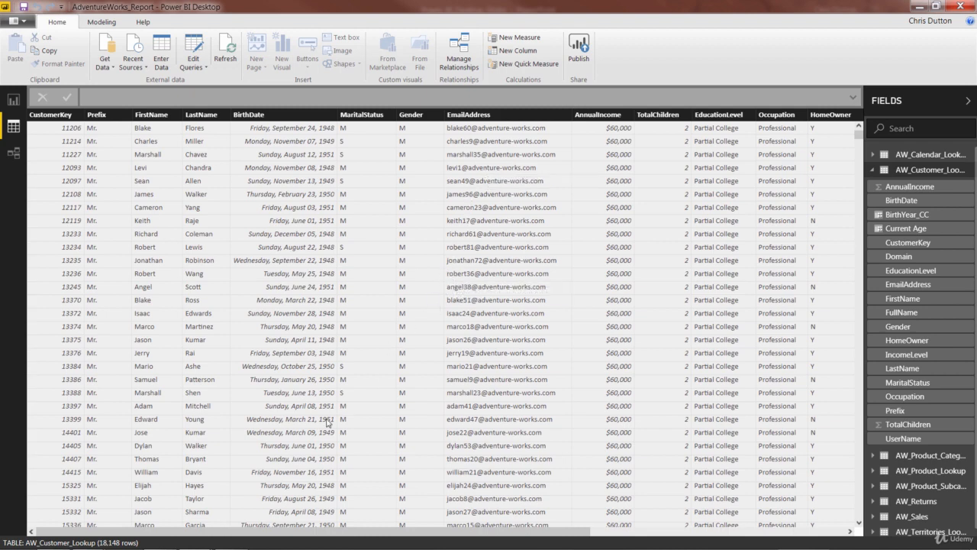
{"action": "left_click_drag", "start_coordinate": [304, 537], "coordinate": [587, 542]}
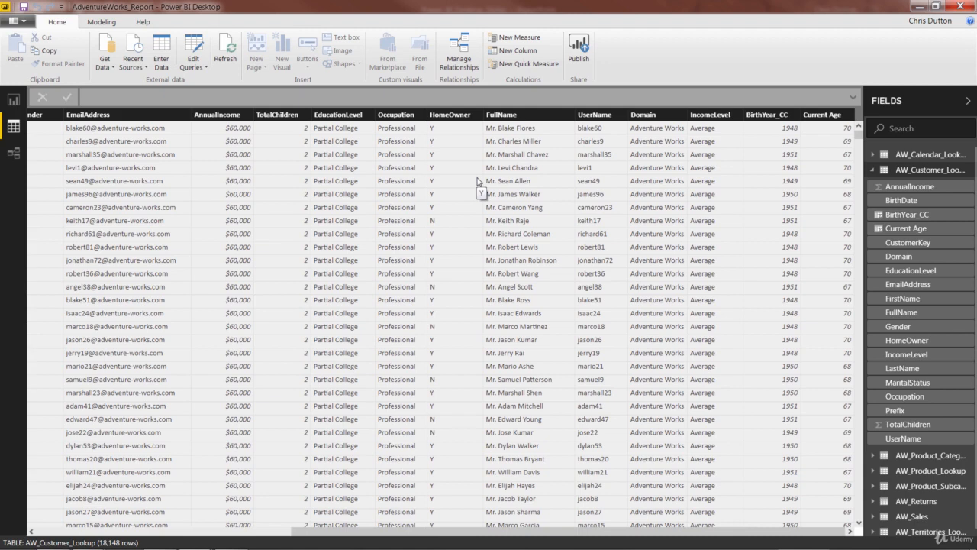
{"action": "right_click", "coordinate": [424, 169]}
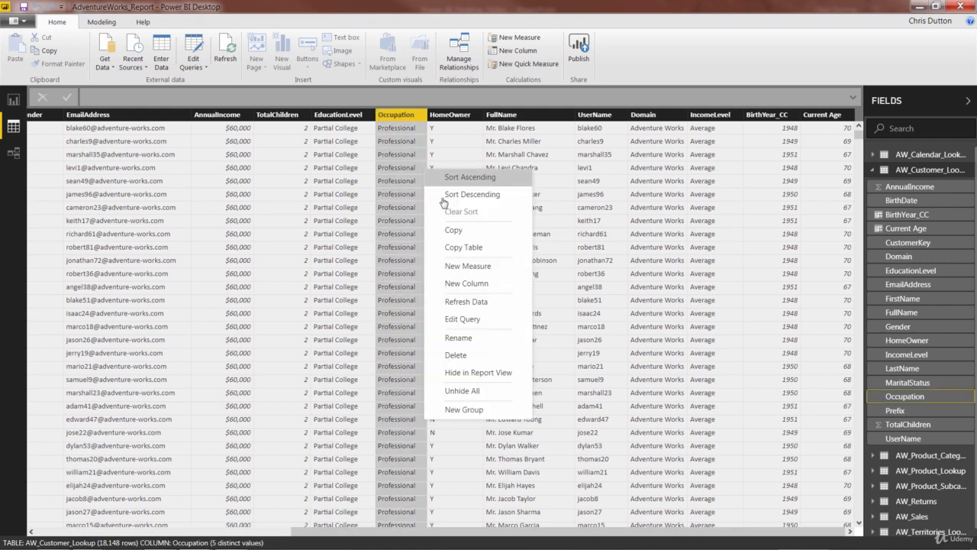
{"action": "left_click", "coordinate": [479, 286]}
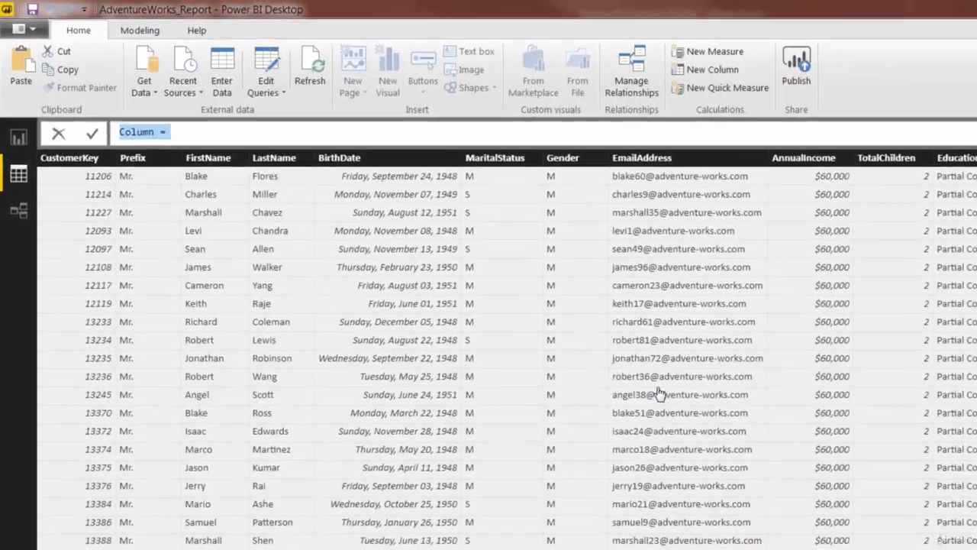
{"action": "type", "text": "Parent"}
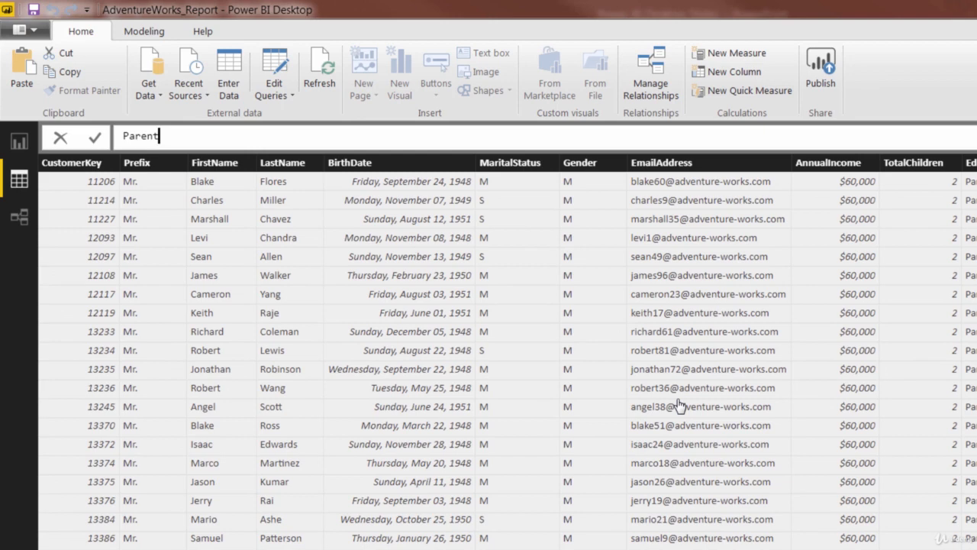
{"action": "type", "text": " = IF("}
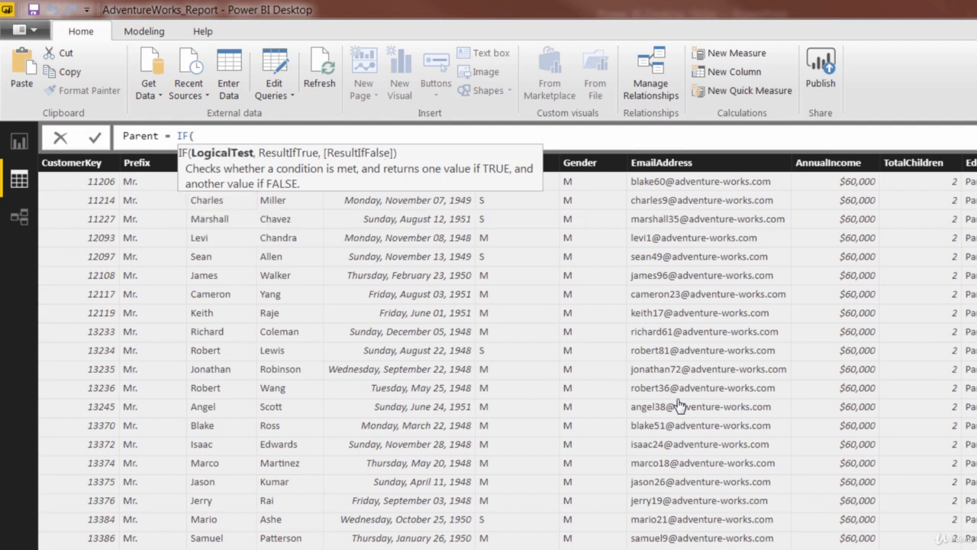
Complete Parent to return "Yes" when AW_Customer_Lookup[TotalChildren]>0 and "No" otherwise, and check its values against the TotalChildren column
{"action": "type", "text": "child"}
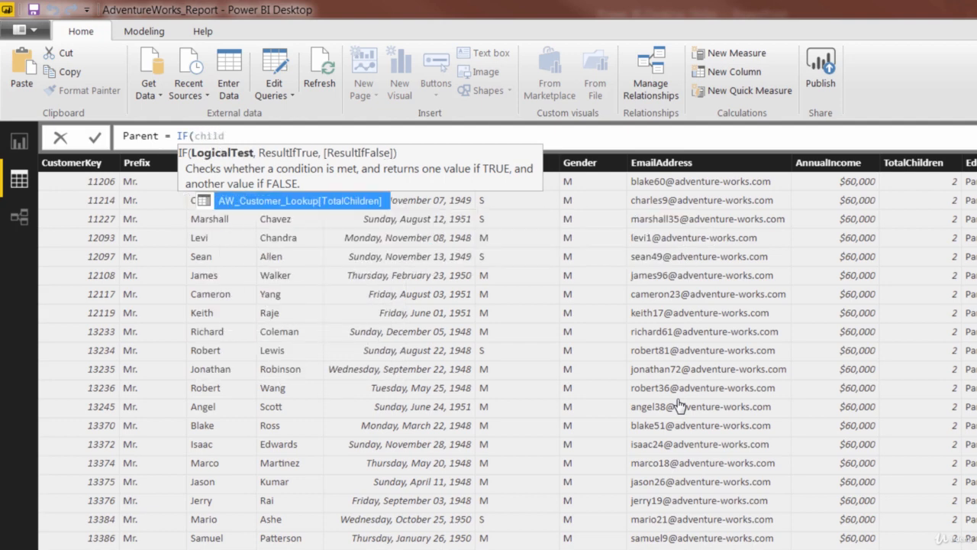
{"action": "key", "text": "Tab"}
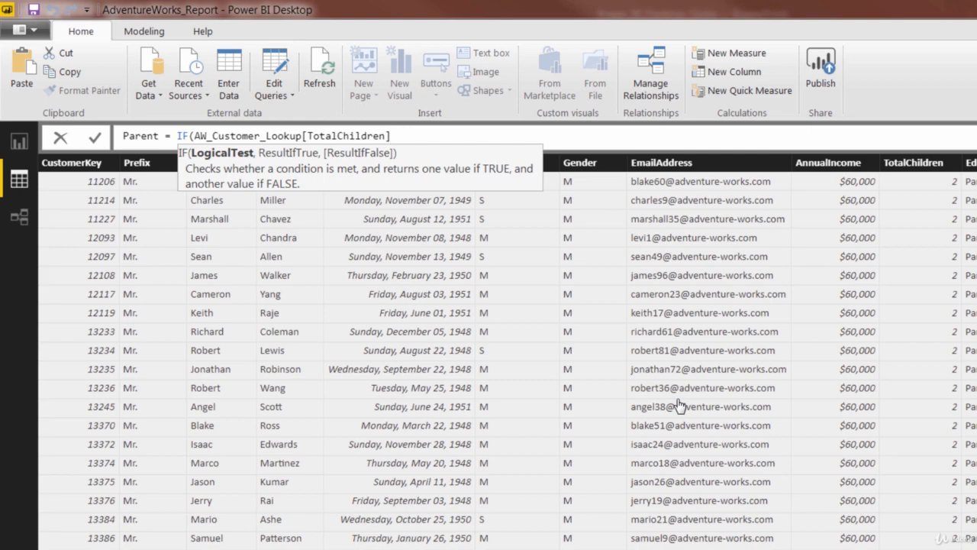
{"action": "type", "text": ">0"}
{"action": "type", "text": ","}
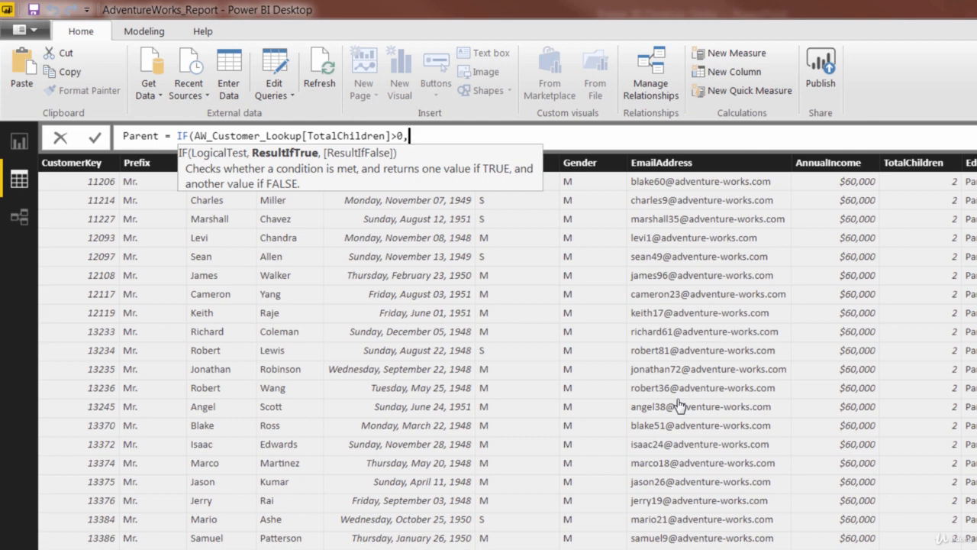
{"action": "type", "text": "\"Yes\","}
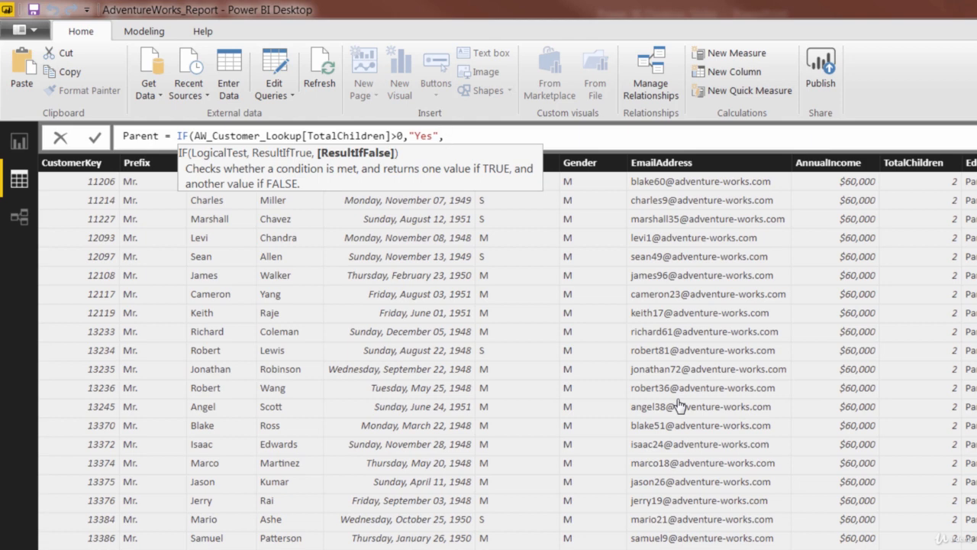
{"action": "type", "text": "\"No\")"}
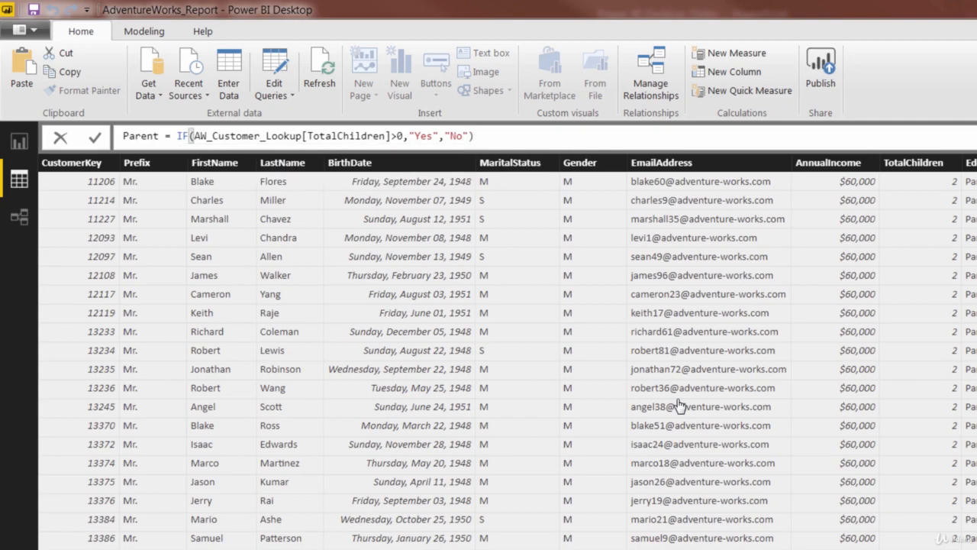
{"action": "key", "text": "Return"}
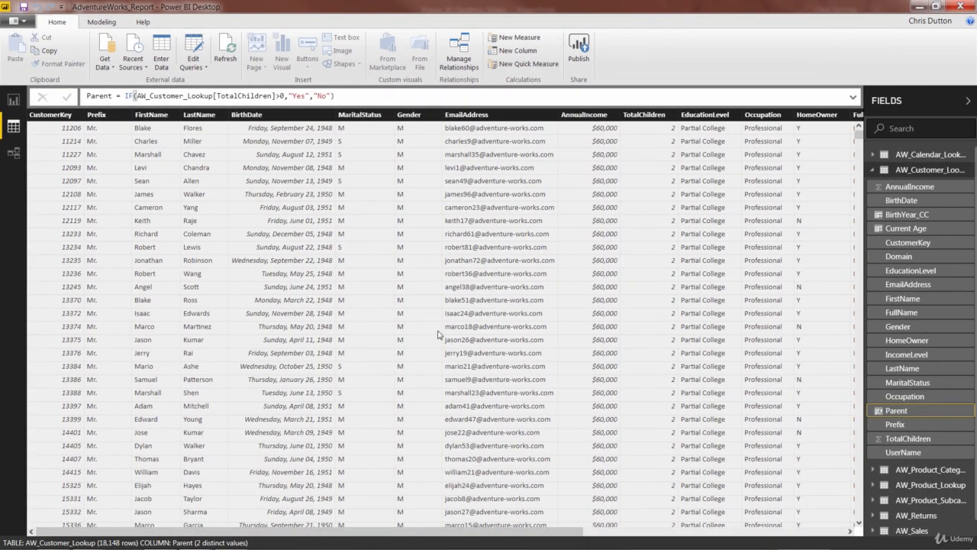
{"action": "left_click_drag", "start_coordinate": [351, 533], "coordinate": [650, 537]}
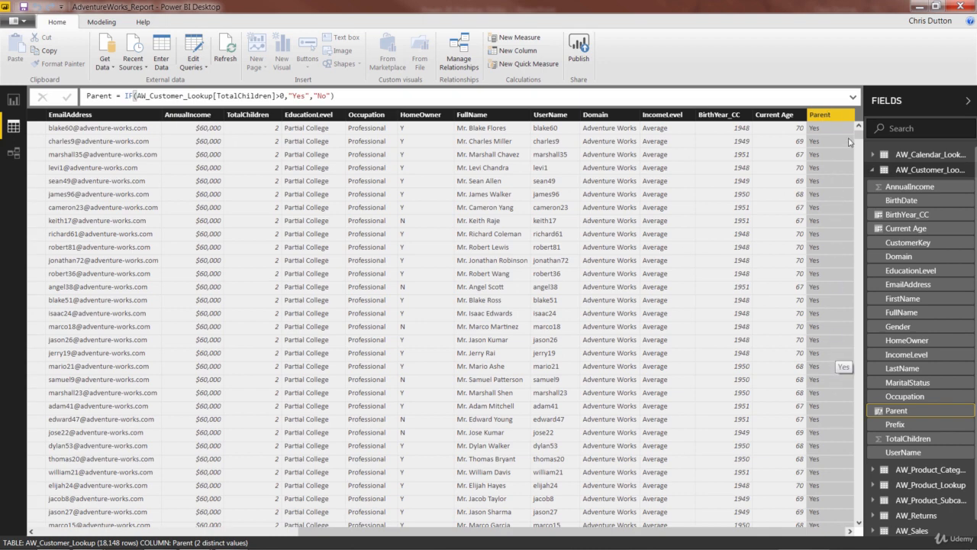
{"action": "left_click_drag", "start_coordinate": [861, 136], "coordinate": [859, 267]}
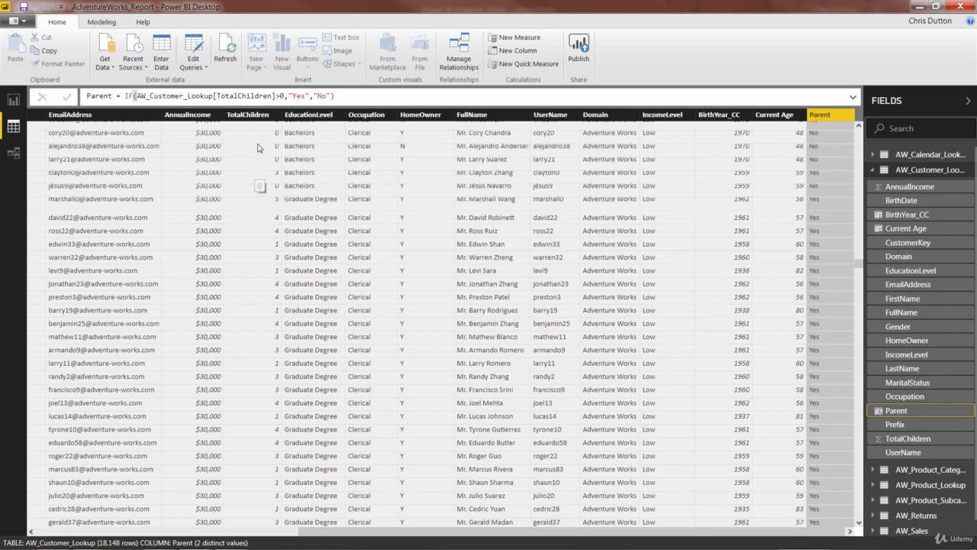
{"action": "left_click_drag", "start_coordinate": [861, 266], "coordinate": [858, 126]}
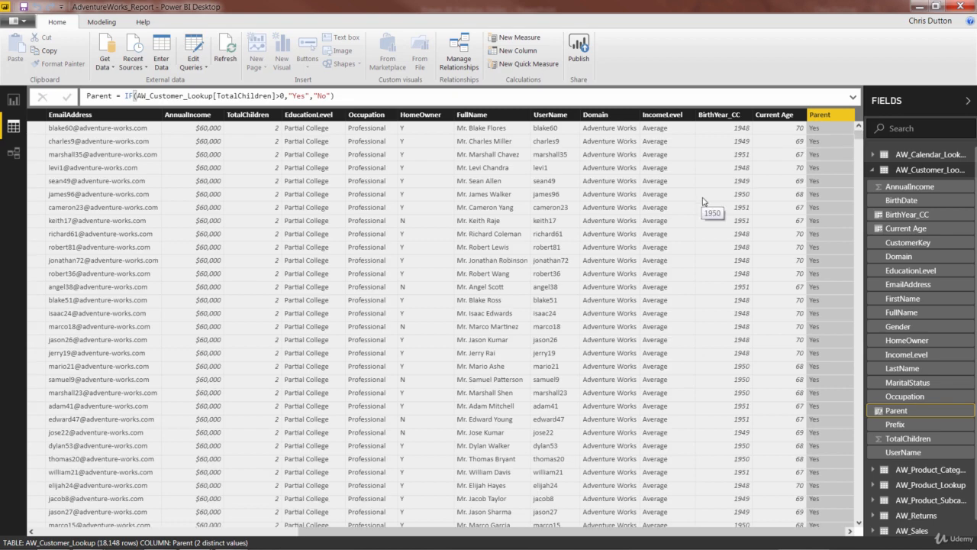
Start a new calculated column named Weekend in the AW_Calendar_Lookup table, beginning its formula with the IF function
{"action": "left_click", "coordinate": [908, 155]}
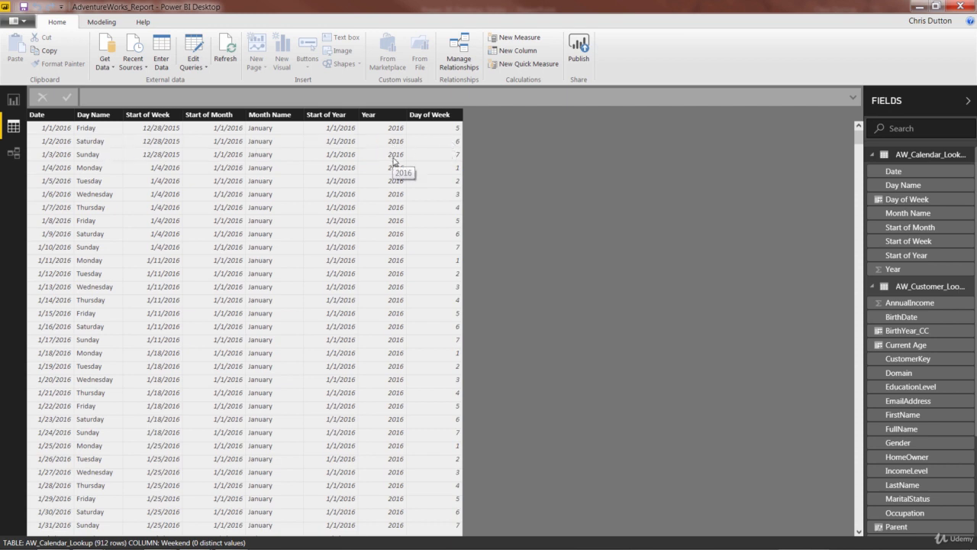
{"action": "right_click", "coordinate": [371, 206]}
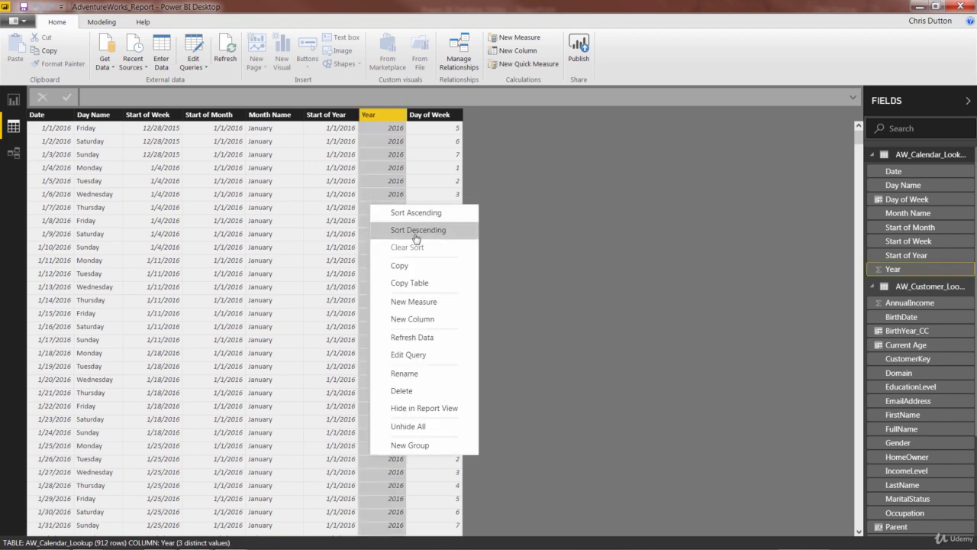
{"action": "left_click", "coordinate": [430, 323]}
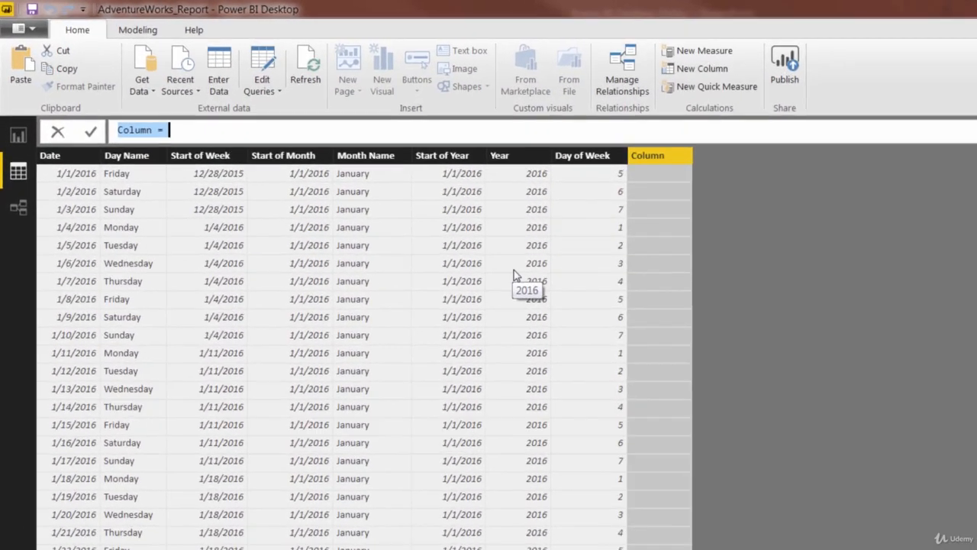
{"action": "type", "text": "Weekend "}
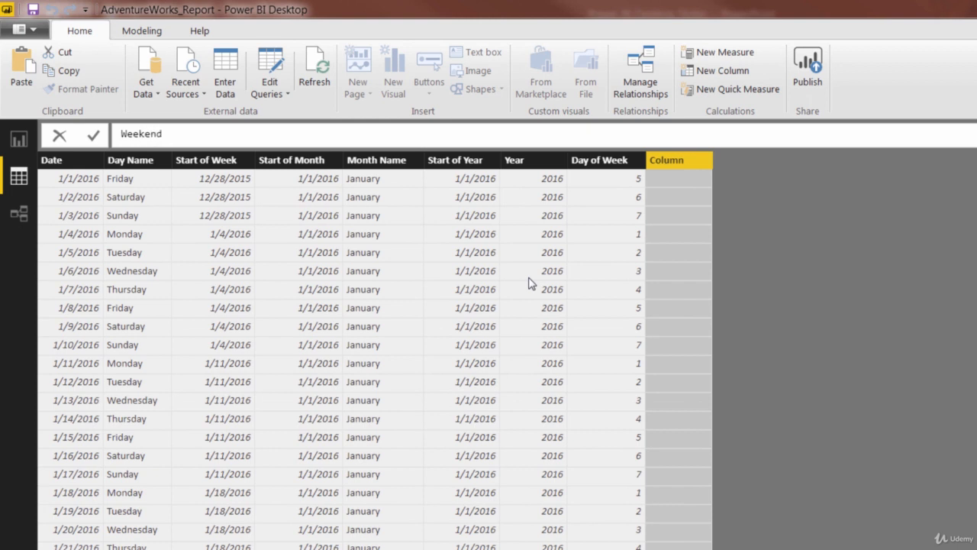
{"action": "type", "text": "= IF"}
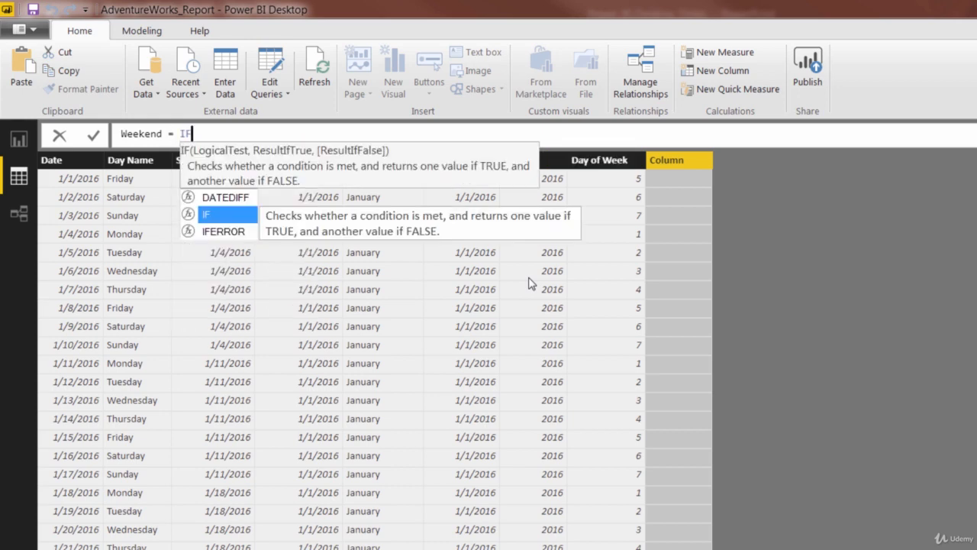
{"action": "type", "text": "("}
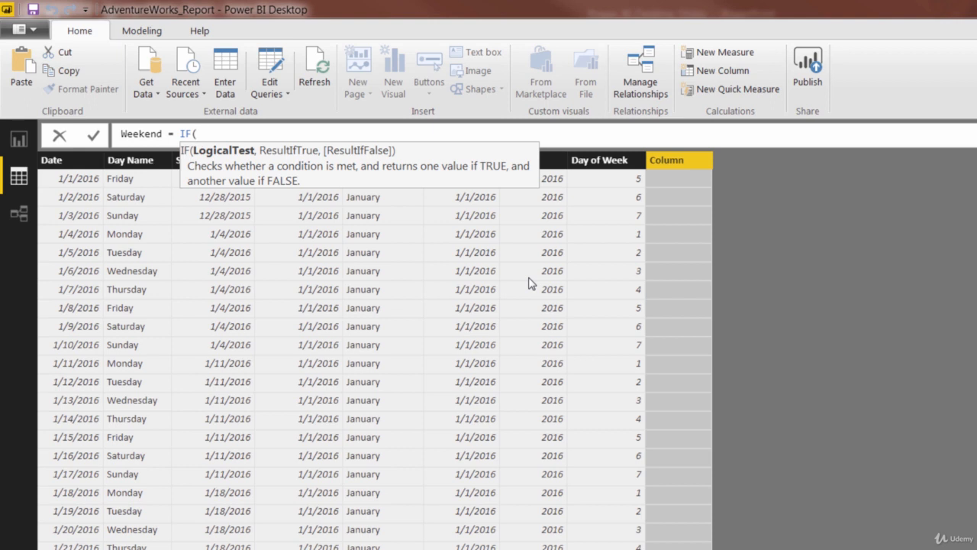
Set the IF logical test to an OR of AW_Calendar_Lookup[Day of Week]=6 and AW_Calendar_Lookup[Day of Week]=7
{"action": "type", "text": "OR"}
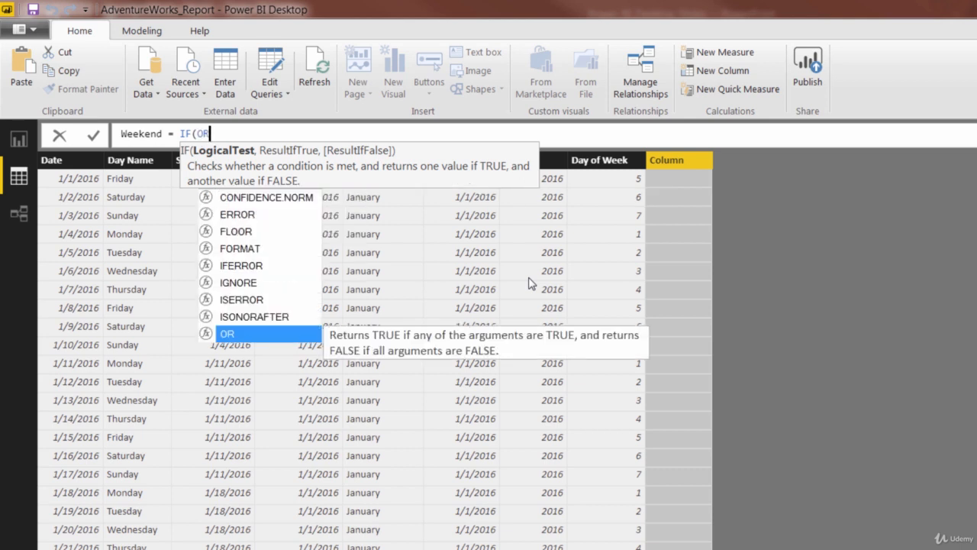
{"action": "type", "text": "("}
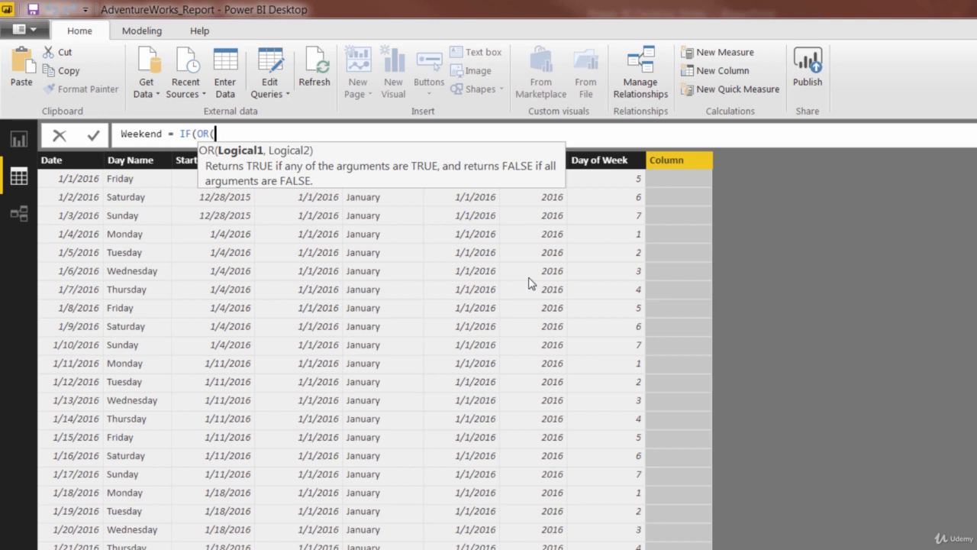
{"action": "type", "text": "day of"}
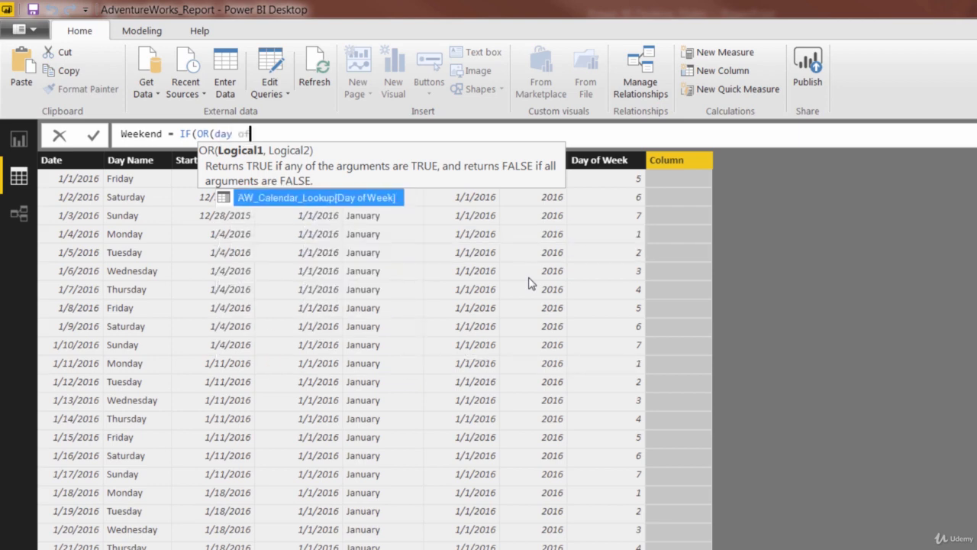
{"action": "key", "text": "Tab"}
{"action": "type", "text": "=6"}
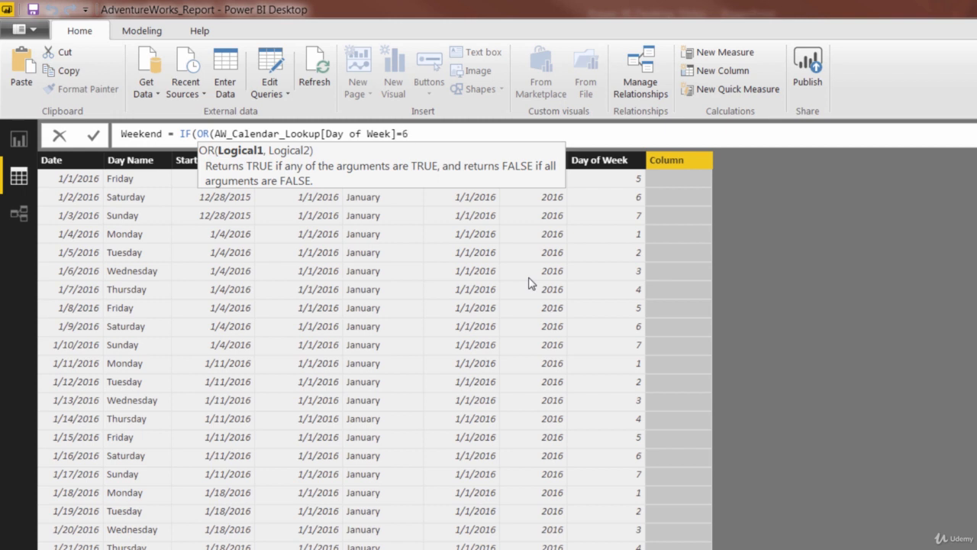
{"action": "type", "text": ","}
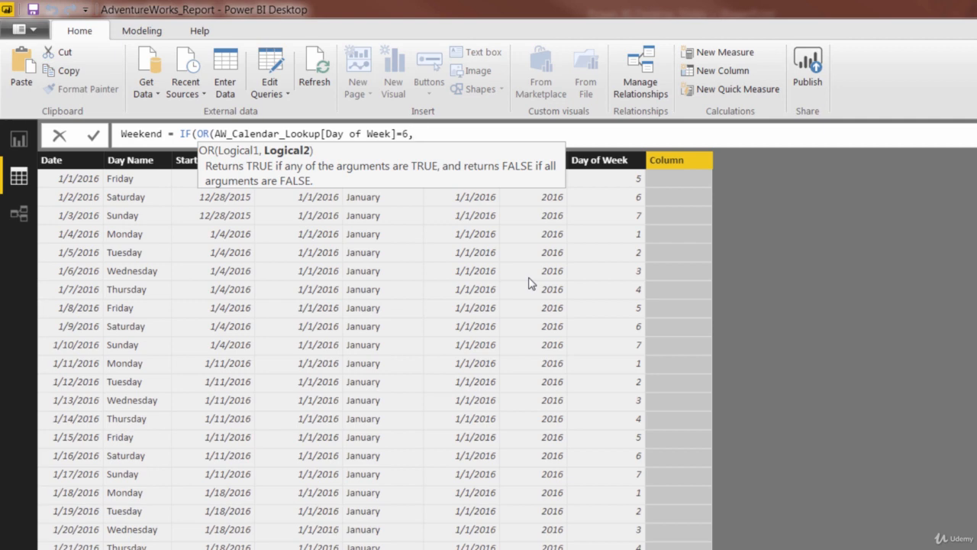
{"action": "type", "text": "day of"}
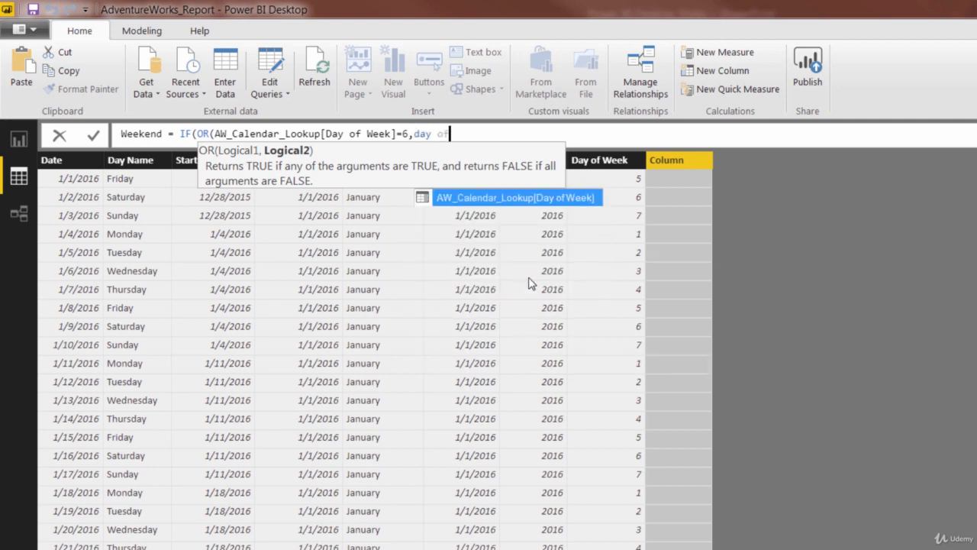
{"action": "key", "text": "Tab"}
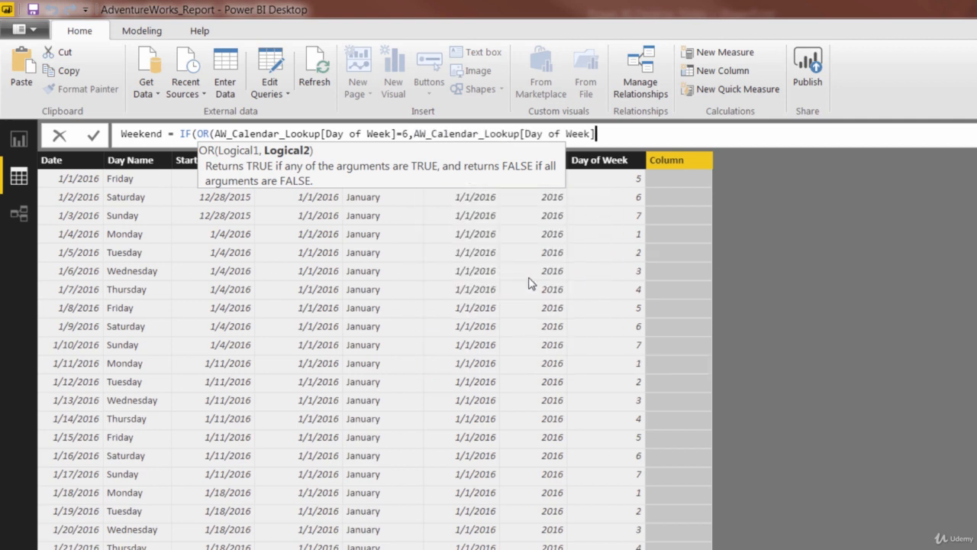
{"action": "type", "text": "=7"}
{"action": "type", "text": ")"}
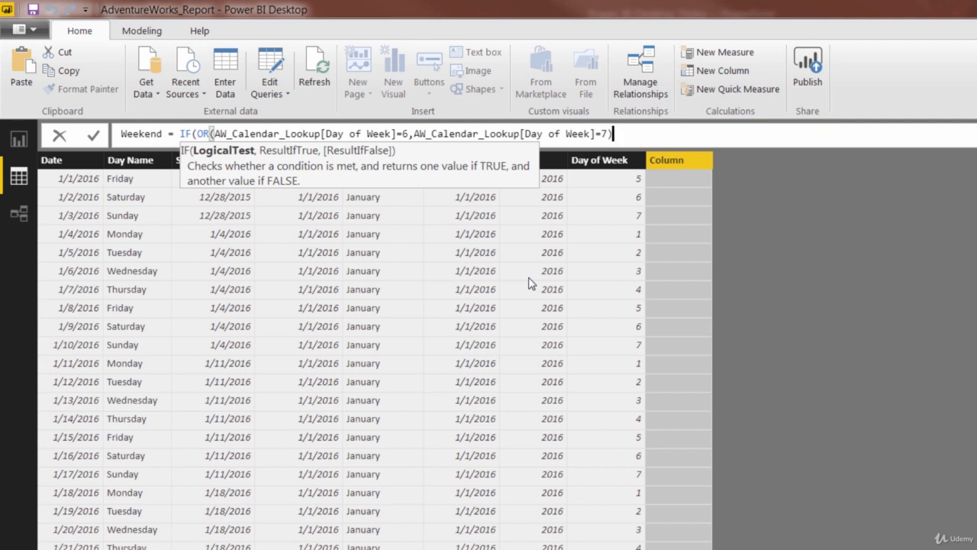
Make the formula return "Weekend" when the test is true and "Weekday" when false, and commit the column
{"action": "type", "text": ","}
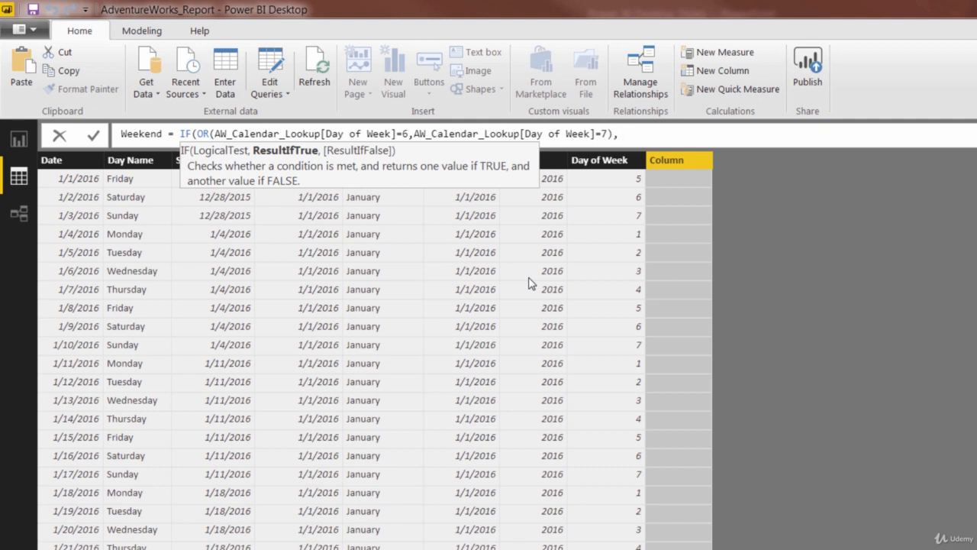
{"action": "type", "text": "\"Weekend\","}
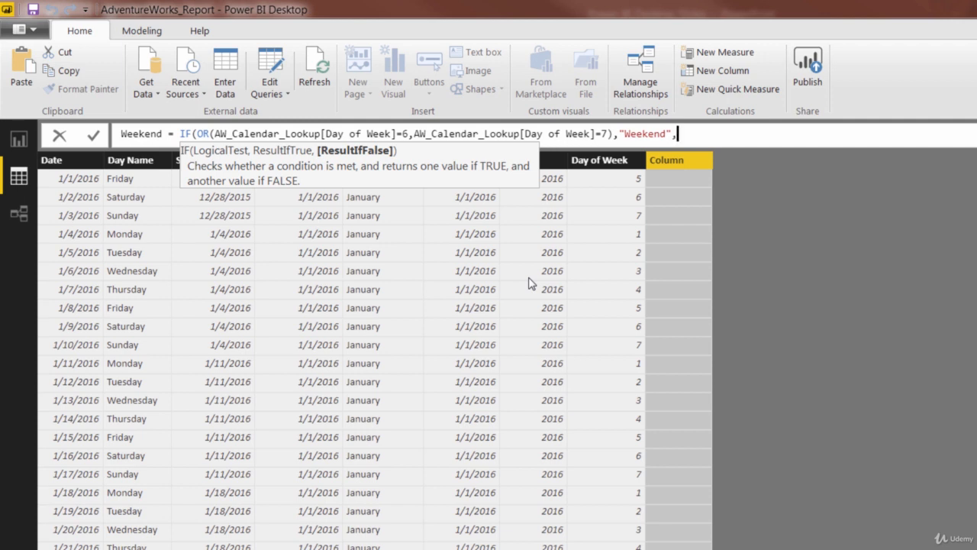
{"action": "type", "text": "\"Weekday\")"}
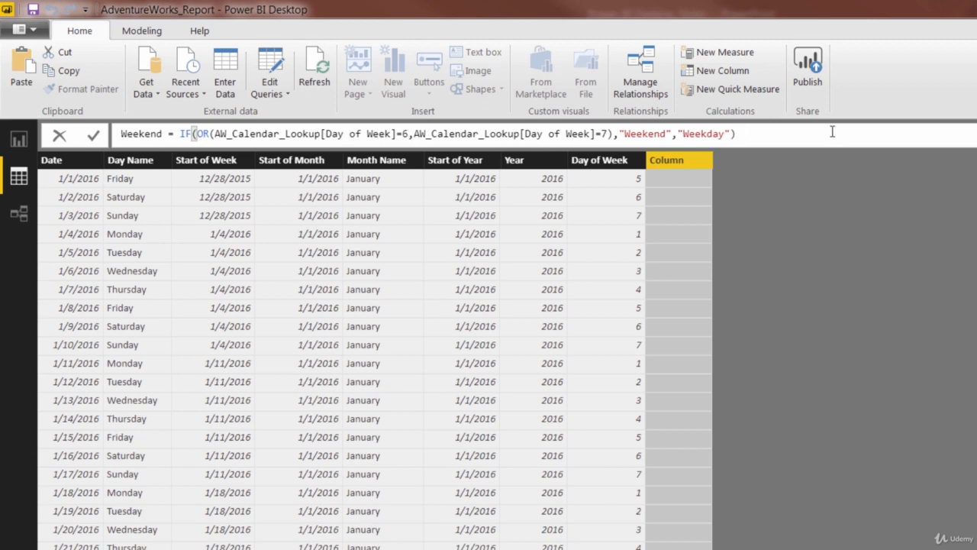
{"action": "key", "text": "Return"}
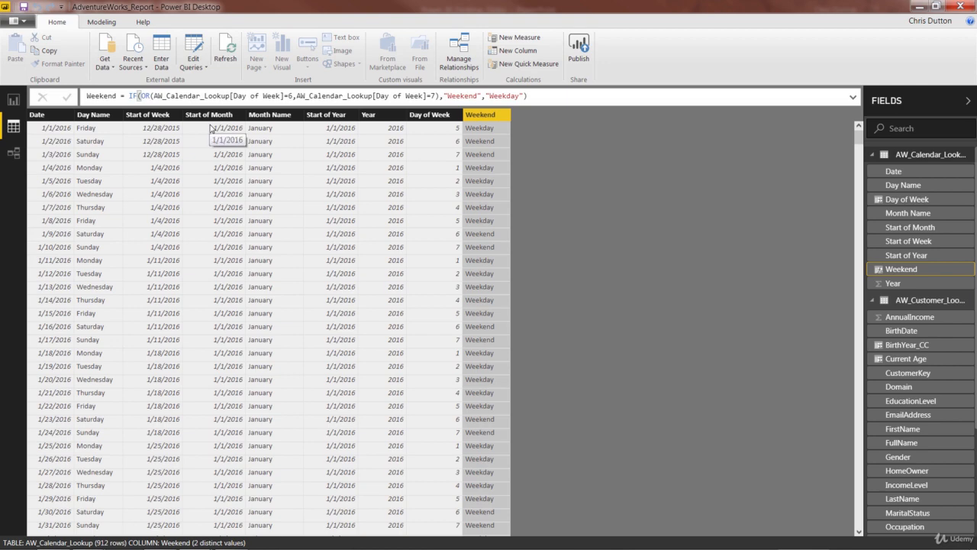
Clear the Weekend column's formula back to the opening of its IF function, removing the OR test and both results
{"action": "left_click", "coordinate": [521, 96]}
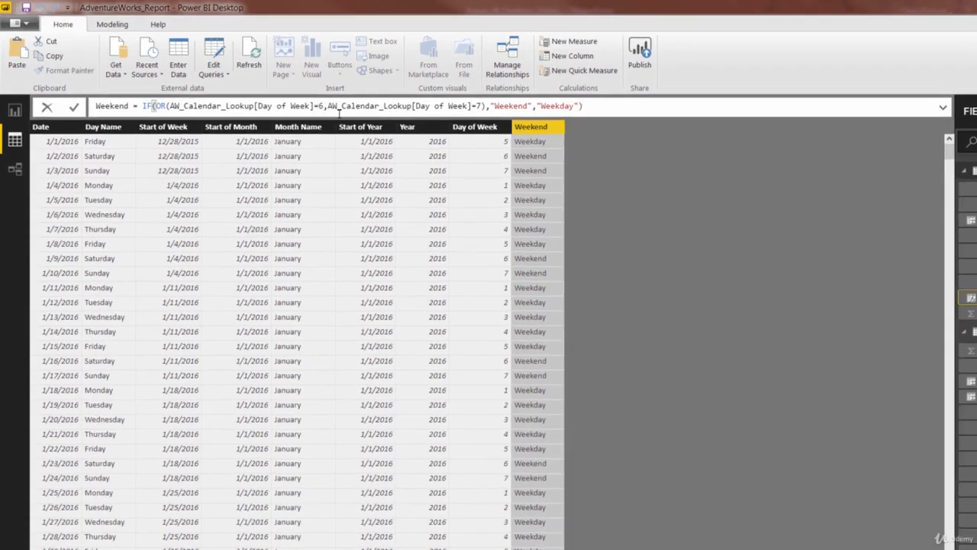
{"action": "key", "text": "BackSpace"}
{"action": "key", "text": "BackSpace"}
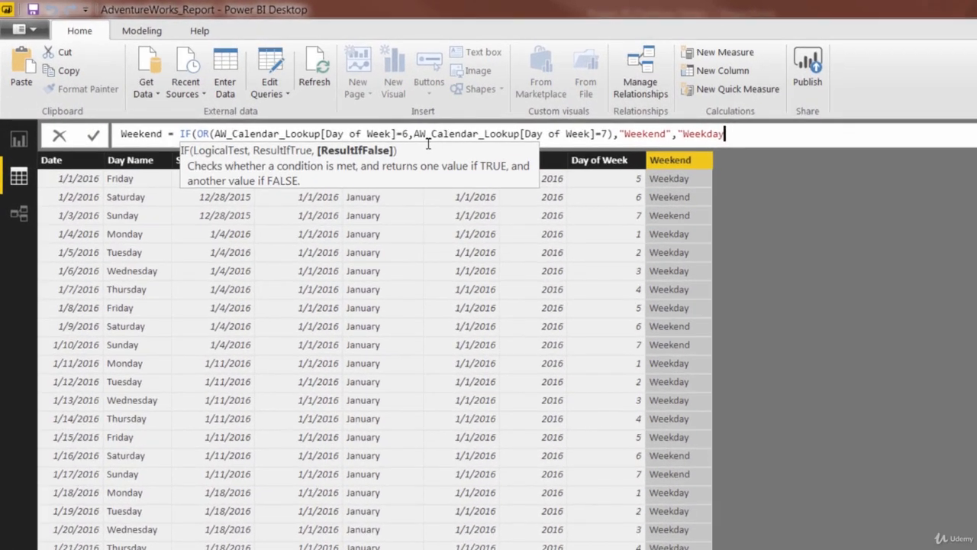
{"action": "key", "text": "BackSpace"}
{"action": "key", "text": "BackSpace"}
{"action": "key", "text": "BackSpace"}
{"action": "key", "text": "BackSpace"}
{"action": "key", "text": "BackSpace"}
{"action": "key", "text": "BackSpace"}
{"action": "key", "text": "BackSpace"}
{"action": "key", "text": "BackSpace"}
{"action": "key", "text": "BackSpace"}
{"action": "key", "text": "BackSpace"}
{"action": "key", "text": "BackSpace"}
{"action": "key", "text": "BackSpace"}
{"action": "key", "text": "BackSpace"}
{"action": "key", "text": "BackSpace"}
{"action": "key", "text": "BackSpace"}
{"action": "key", "text": "BackSpace"}
{"action": "key", "text": "BackSpace"}
{"action": "key", "text": "BackSpace"}
{"action": "key", "text": "BackSpace"}
{"action": "key", "text": "BackSpace"}
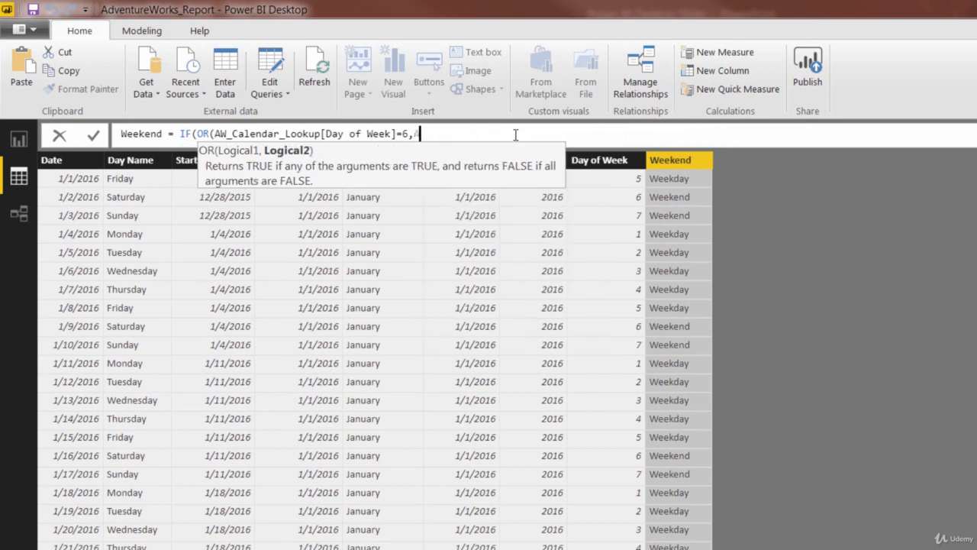
{"action": "key", "text": "BackSpace"}
{"action": "key", "text": "BackSpace"}
{"action": "key", "text": "BackSpace"}
{"action": "key", "text": "BackSpace"}
{"action": "key", "text": "BackSpace"}
{"action": "key", "text": "BackSpace"}
{"action": "key", "text": "BackSpace"}
{"action": "key", "text": "BackSpace"}
{"action": "key", "text": "BackSpace"}
{"action": "key", "text": "BackSpace"}
{"action": "key", "text": "BackSpace"}
{"action": "key", "text": "BackSpace"}
{"action": "key", "text": "BackSpace"}
{"action": "key", "text": "BackSpace"}
{"action": "key", "text": "BackSpace"}
{"action": "key", "text": "BackSpace"}
{"action": "key", "text": "BackSpace"}
{"action": "key", "text": "BackSpace"}
{"action": "key", "text": "BackSpace"}
{"action": "key", "text": "BackSpace"}
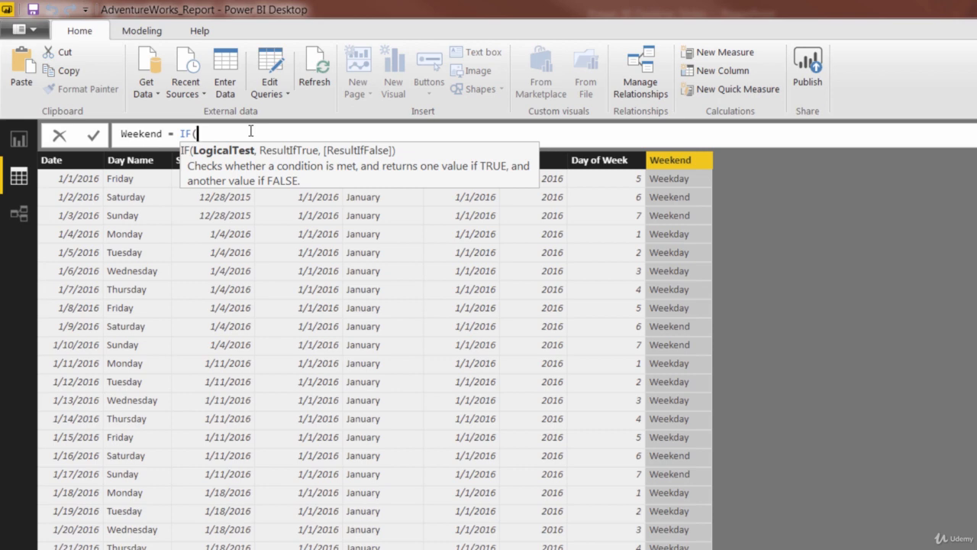
Set the IF logical test to AW_Calendar_Lookup[Day of Week]=6 || AW_Calendar_Lookup[Day of Week]=7, using the || operator
{"action": "type", "text": "day of"}
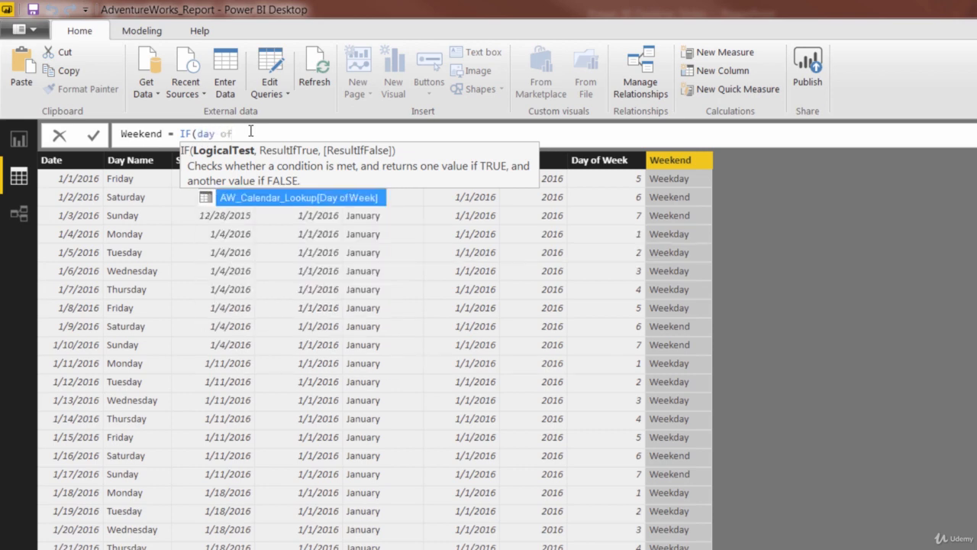
{"action": "key", "text": "Tab"}
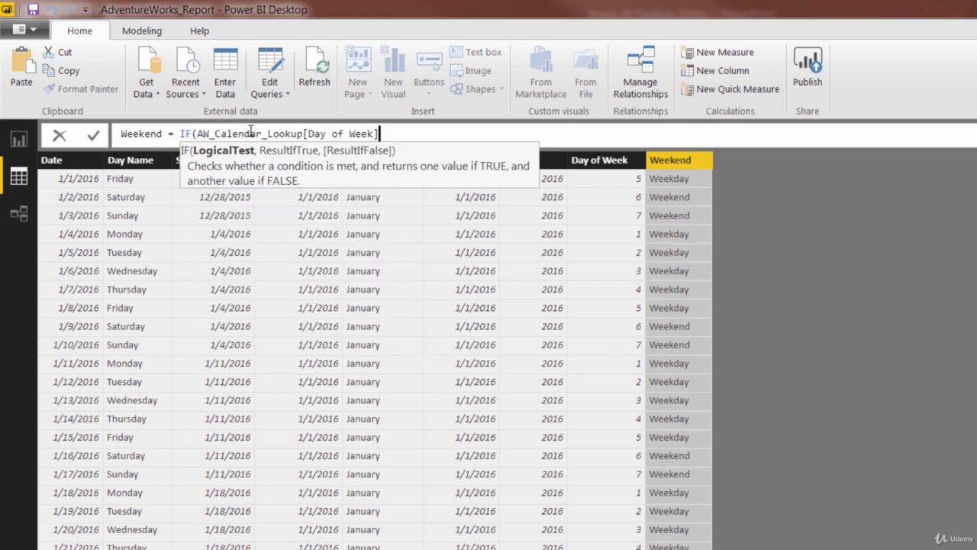
{"action": "type", "text": "=6"}
{"action": "type", "text": "||"}
{"action": "type", "text": "day of"}
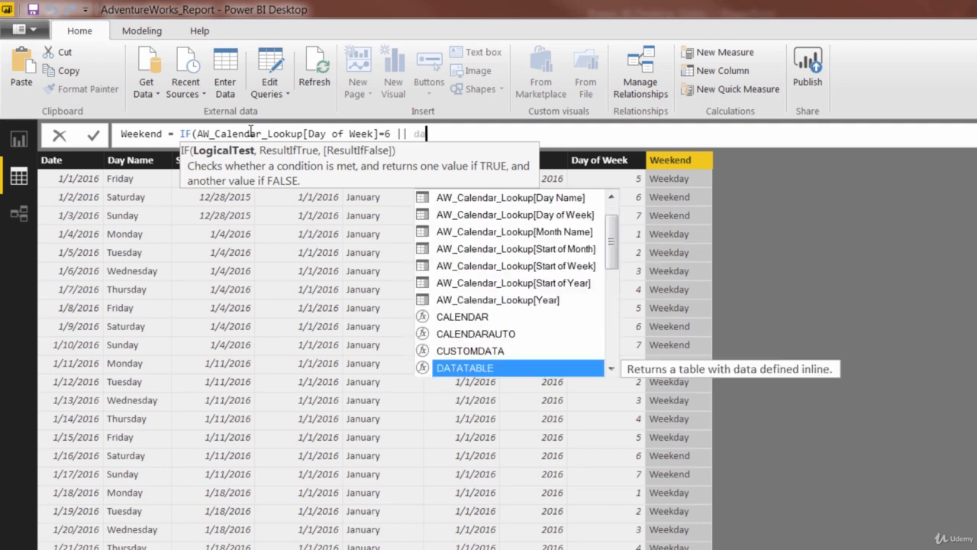
{"action": "key", "text": "Tab"}
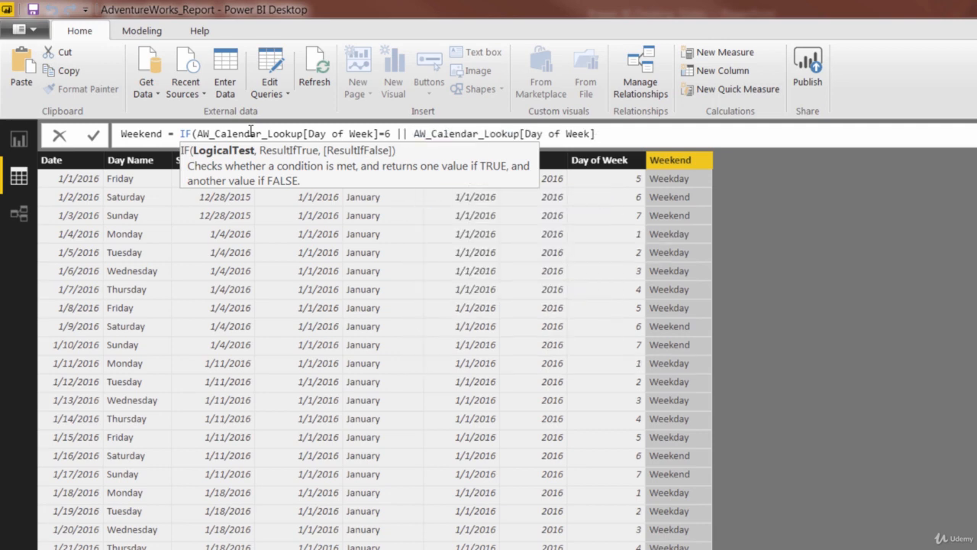
{"action": "type", "text": "=7,"}
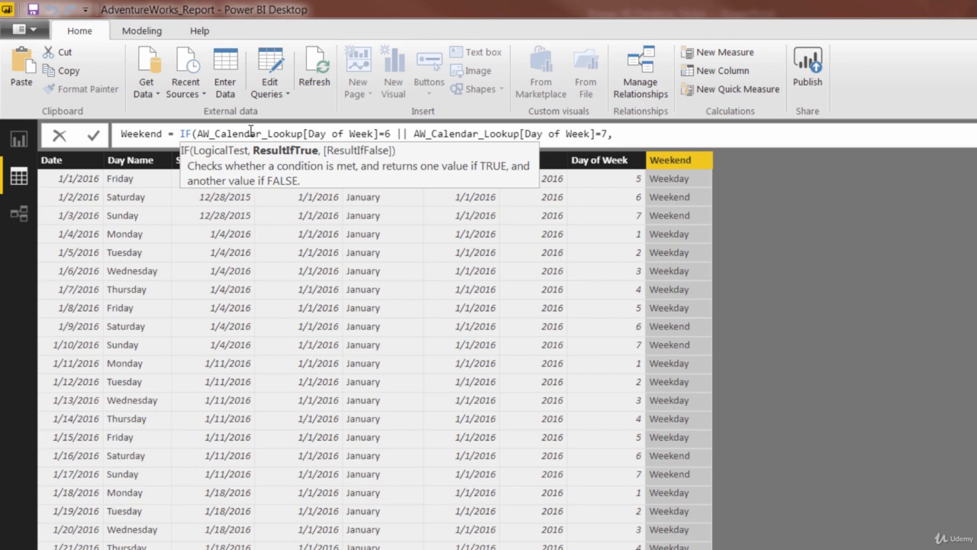
Return "Weekend" when the || test is true and "Weekday" otherwise, and commit the rewritten Weekend formula
{"action": "type", "text": "\"Weekend\",\""}
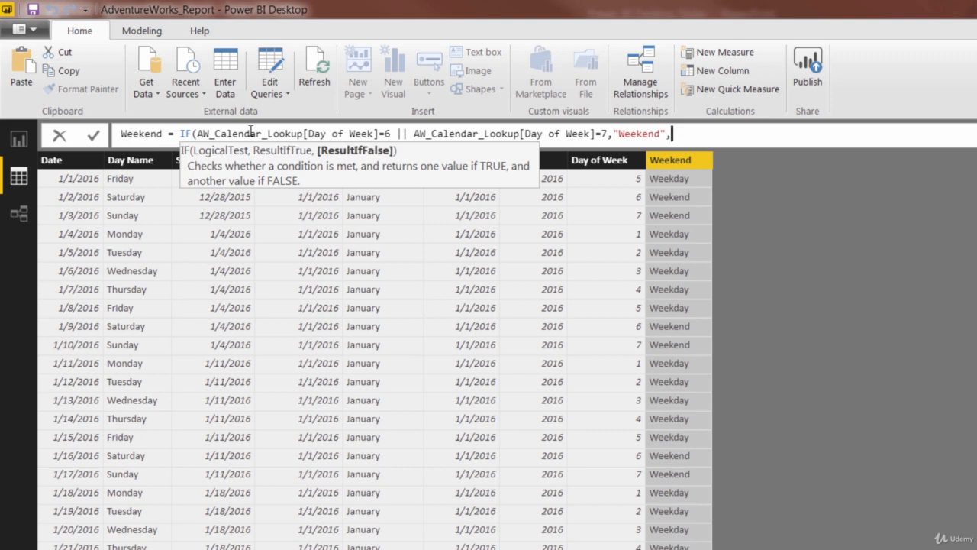
{"action": "type", "text": "Weekday\")"}
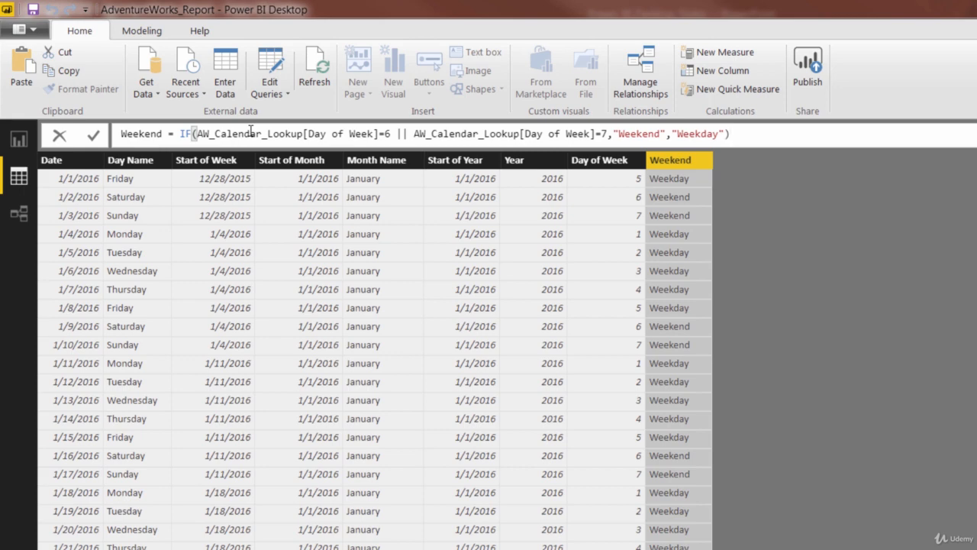
{"action": "key", "text": "Return"}
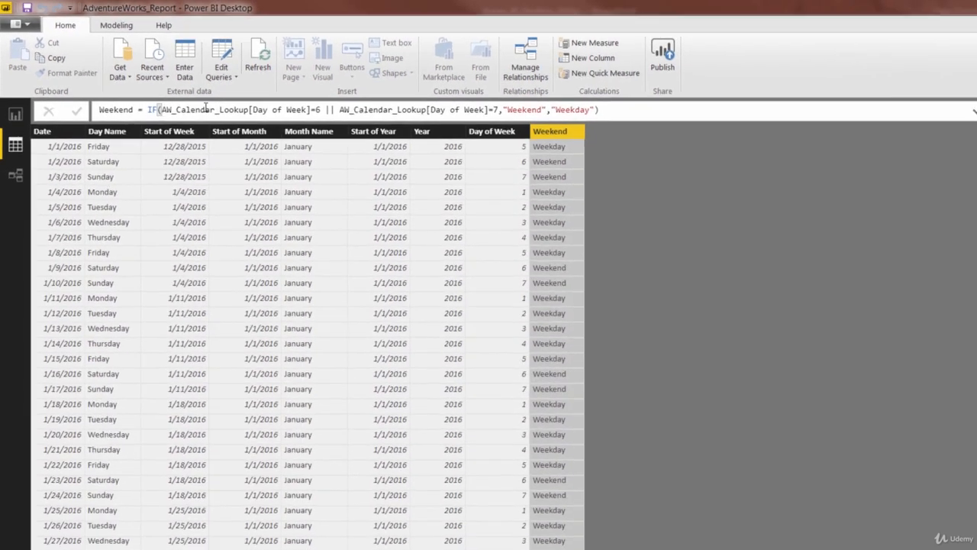